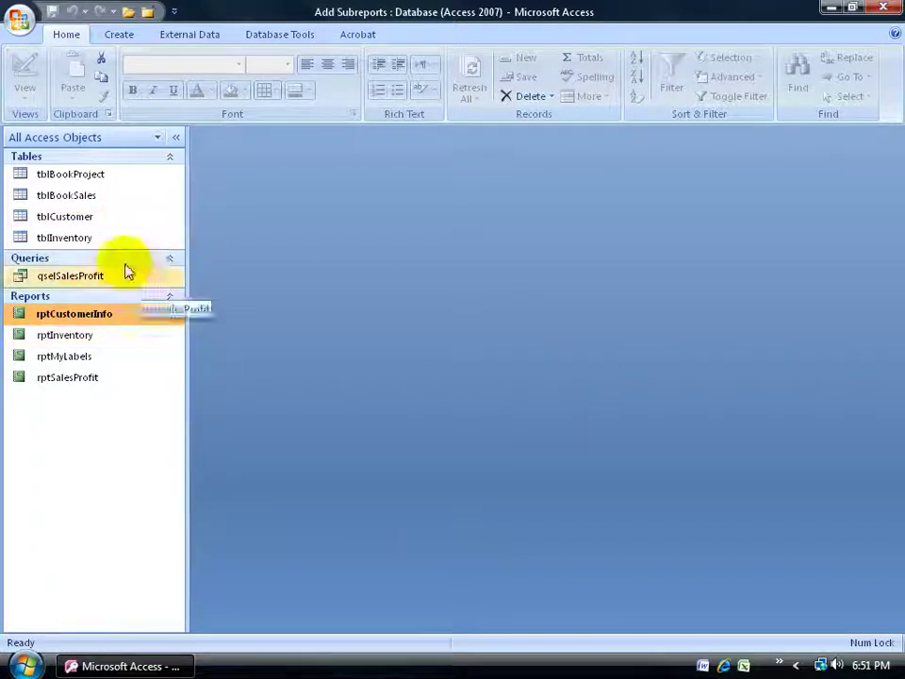
Step: Review the customer table records and the Customer Details report, then close both
double_click(68, 217)
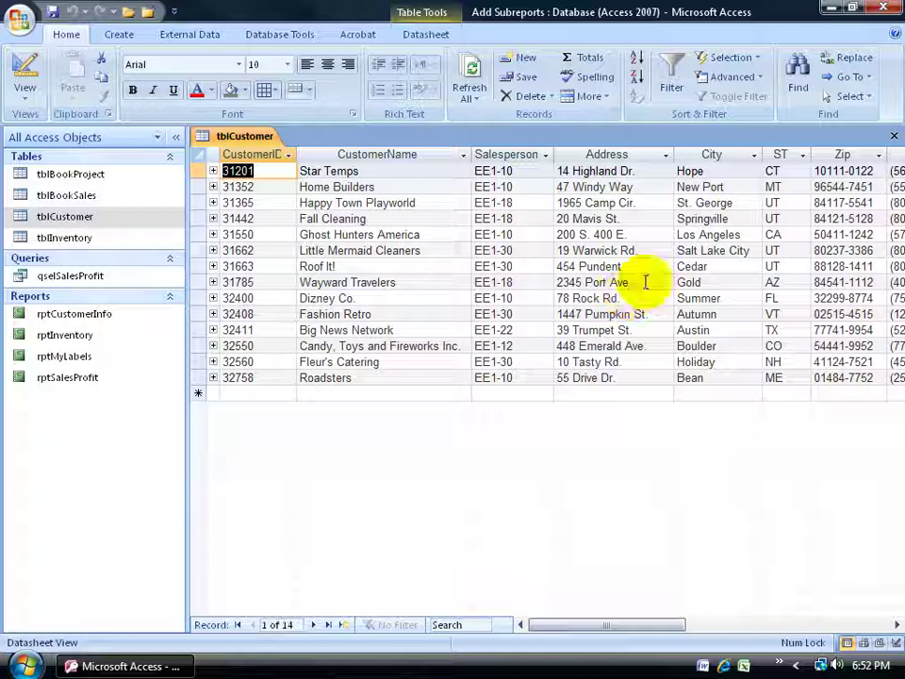
left_click(894, 135)
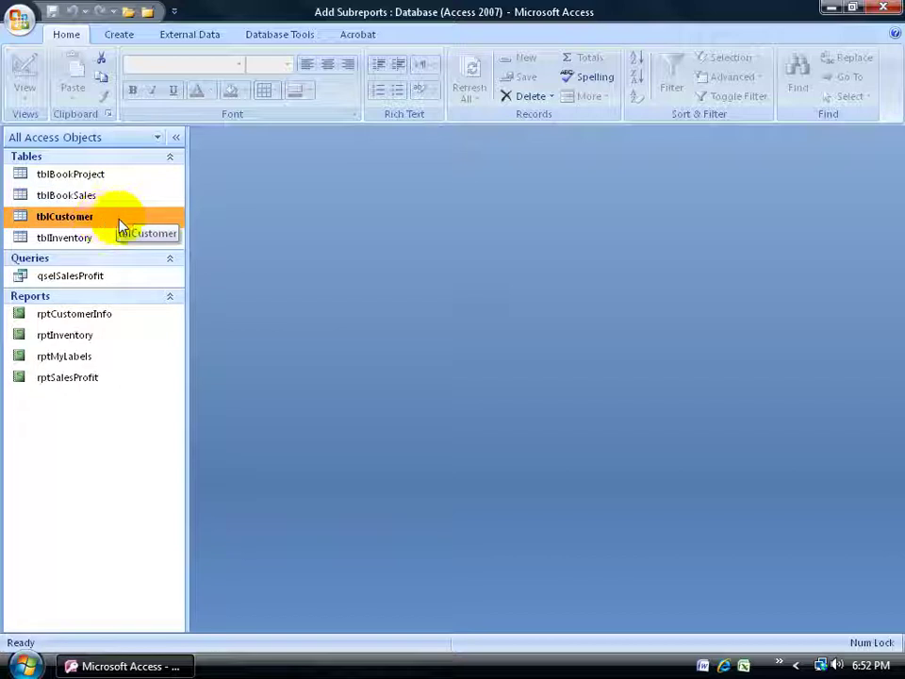
double_click(75, 316)
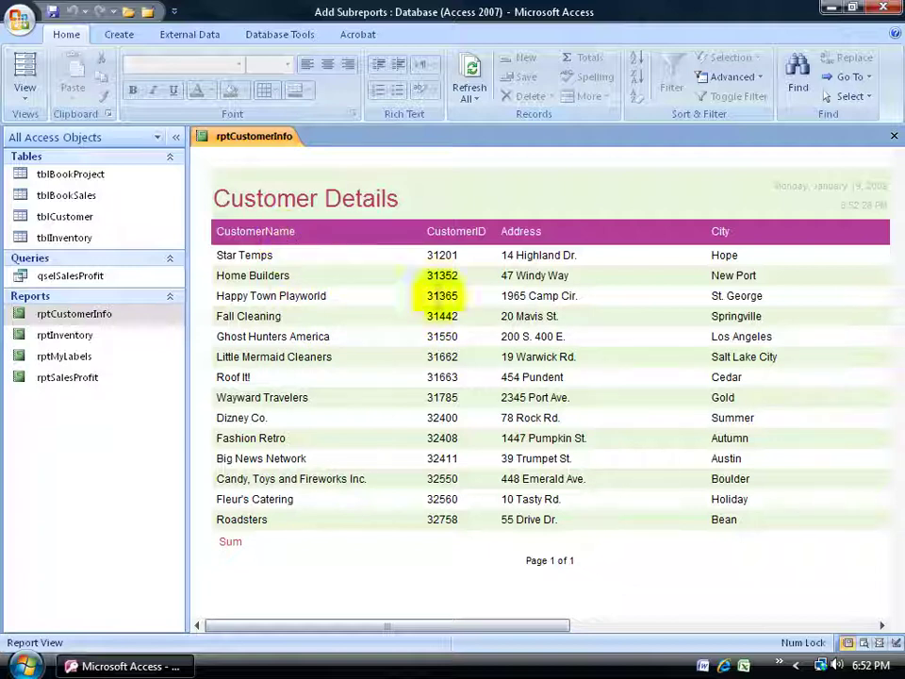
left_click_drag(565, 625, 804, 642)
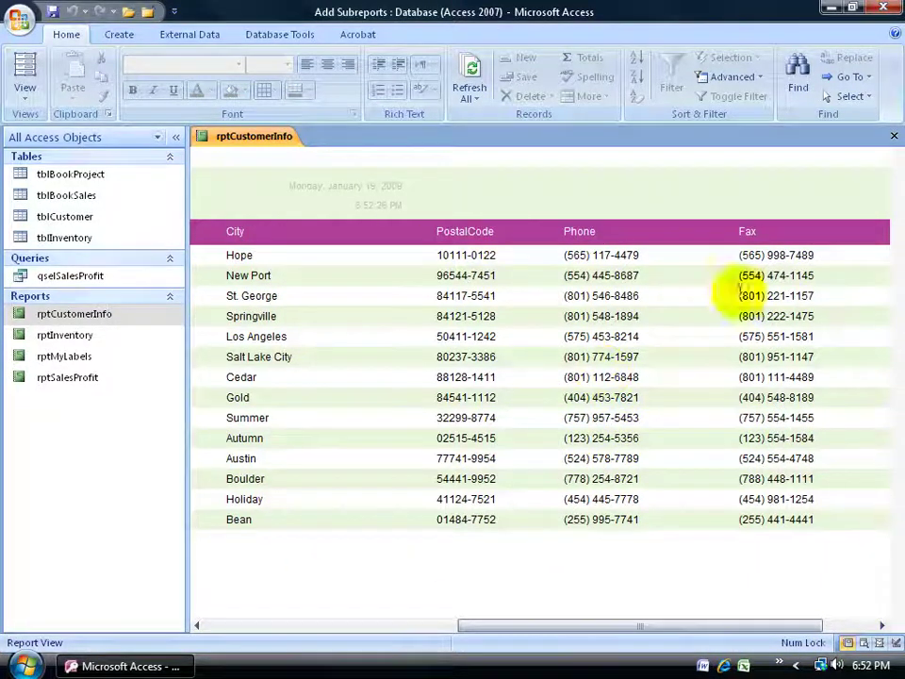
left_click(894, 135)
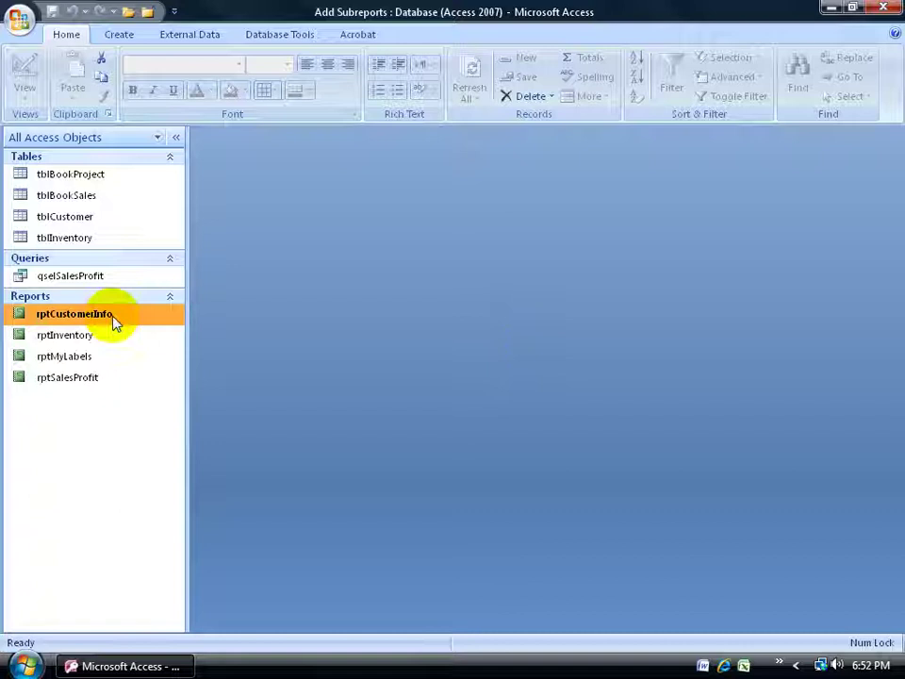
Step: Start the Label Wizard, keeping Avery as manufacturer with C2243 sheet-feed labels
left_click(117, 32)
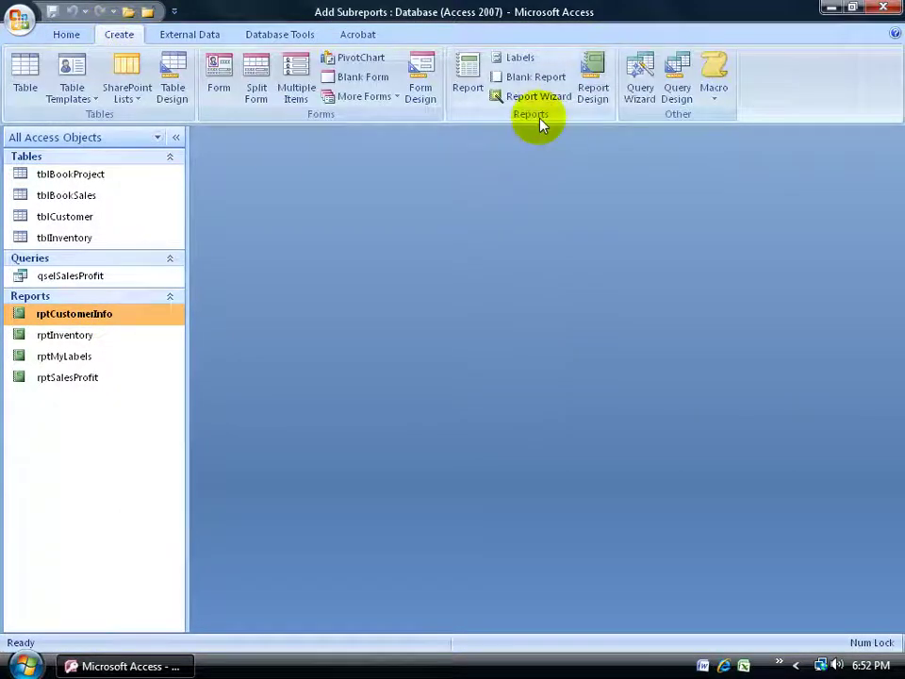
left_click(522, 60)
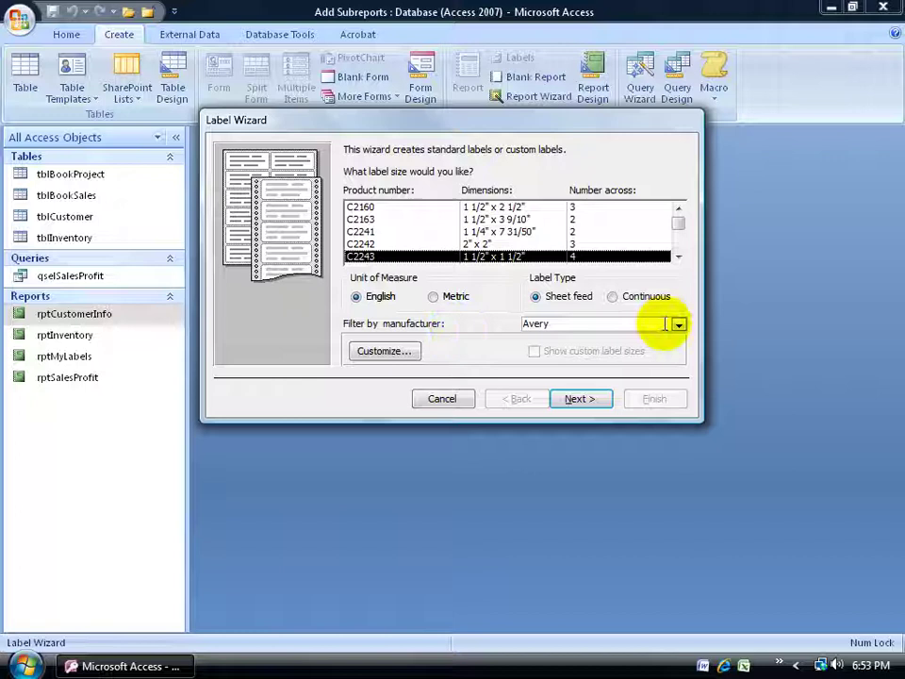
left_click(678, 324)
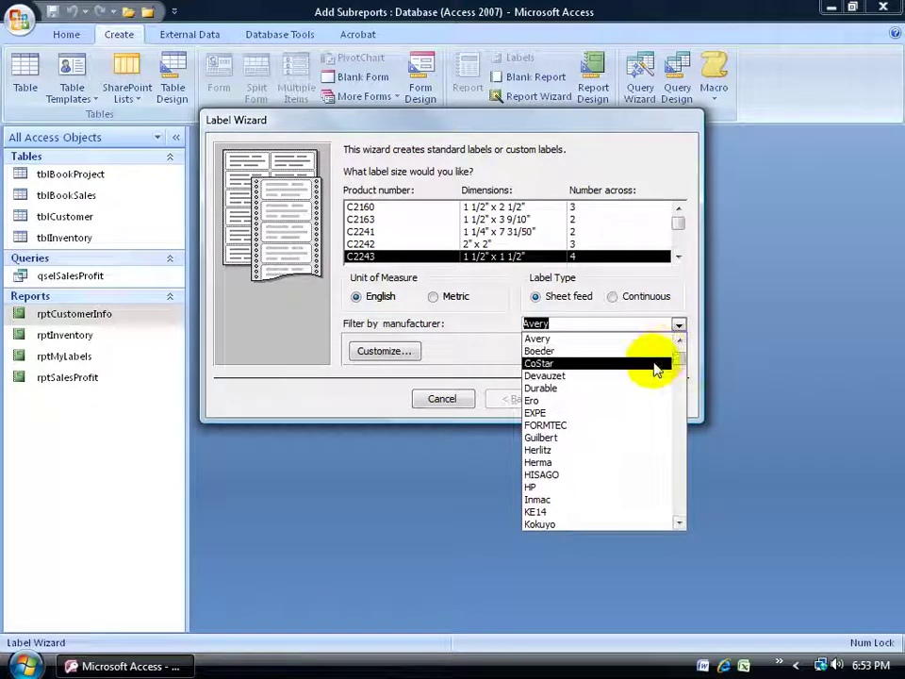
left_click(604, 347)
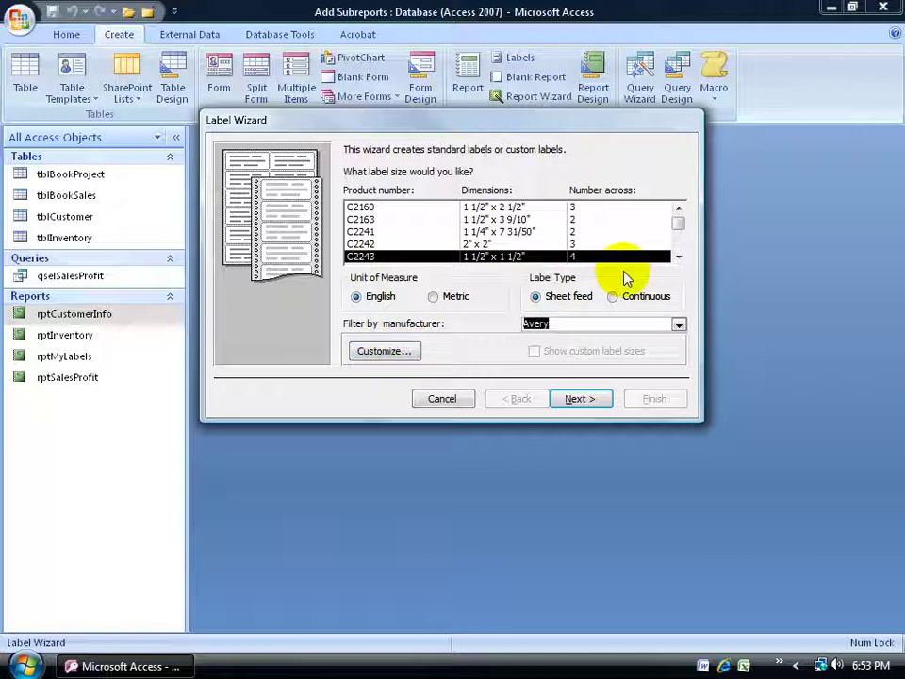
Step: Accept the C2243 label size and keep Arial as the label font
left_click(573, 397)
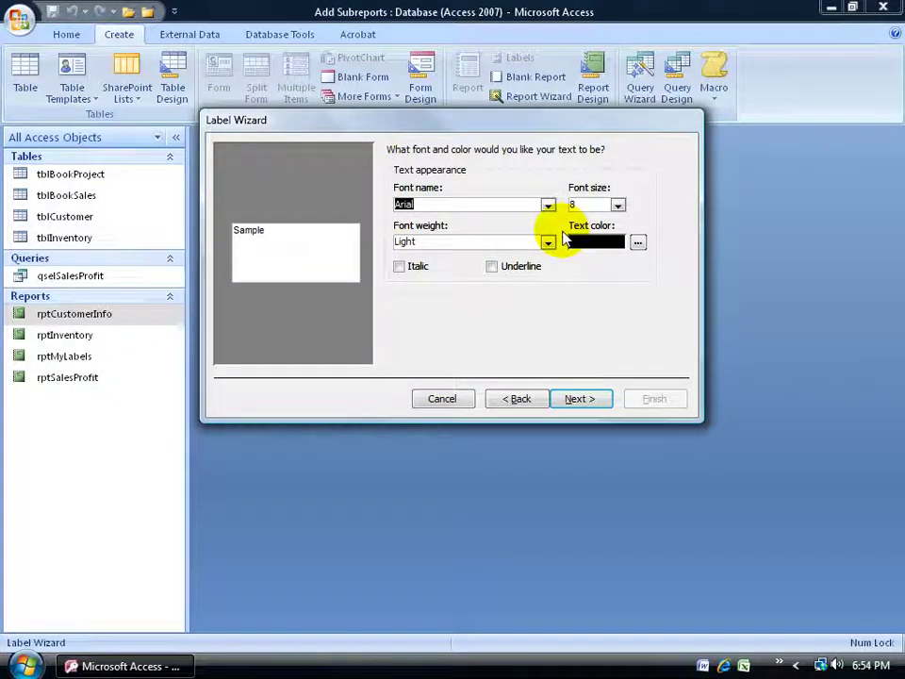
left_click(547, 205)
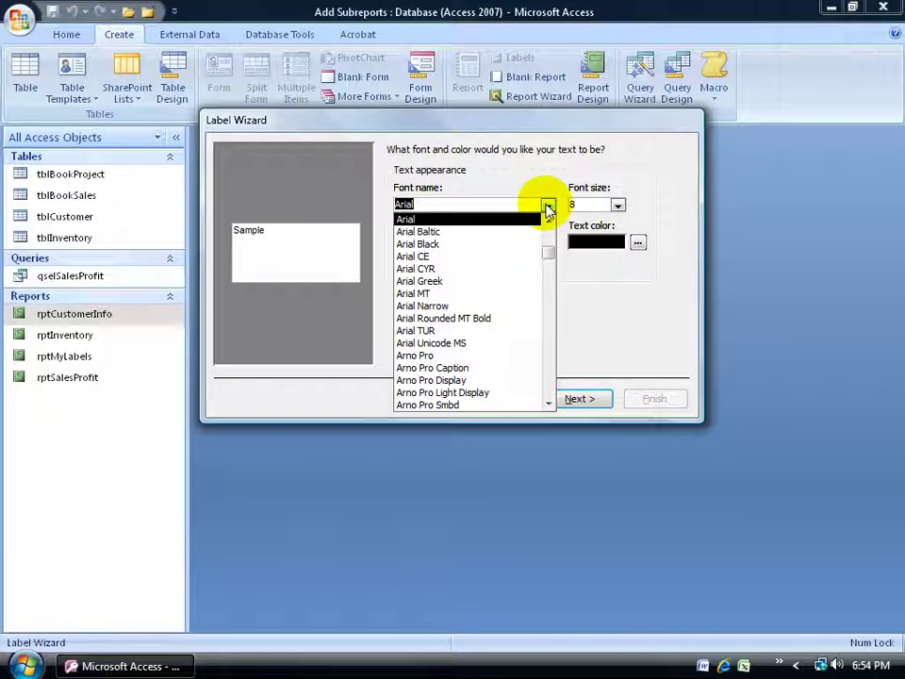
left_click(550, 185)
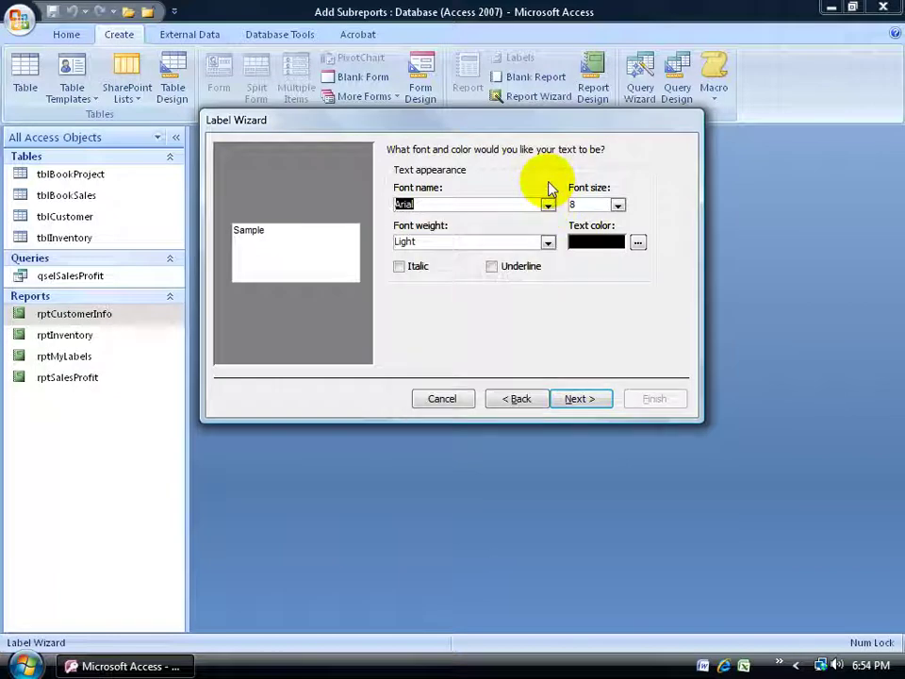
left_click(575, 400)
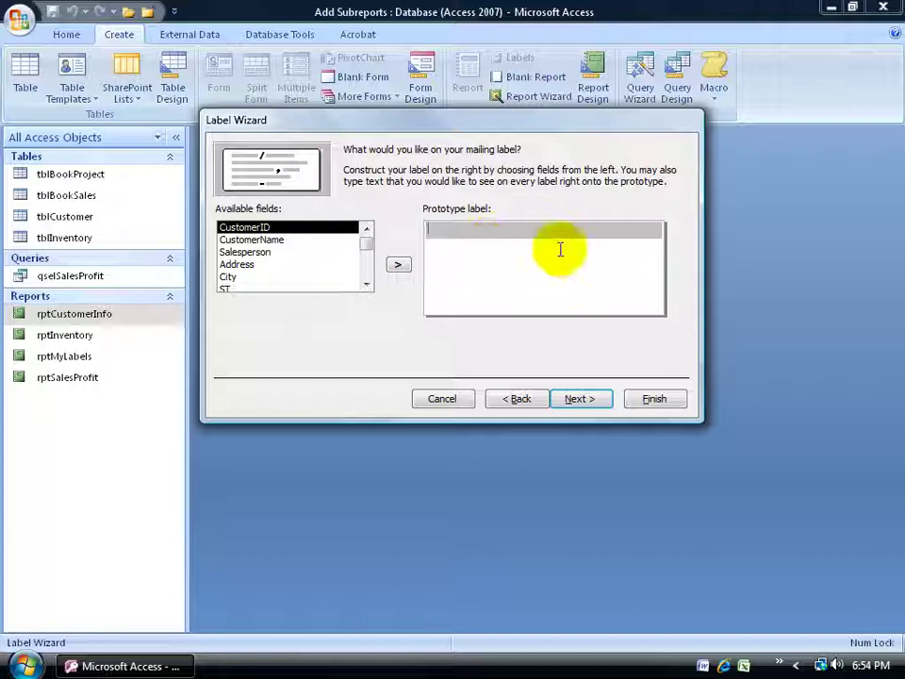
Step: Place {CustomerName}, {Address} and {City} on three separate prototype lines
double_click(281, 240)
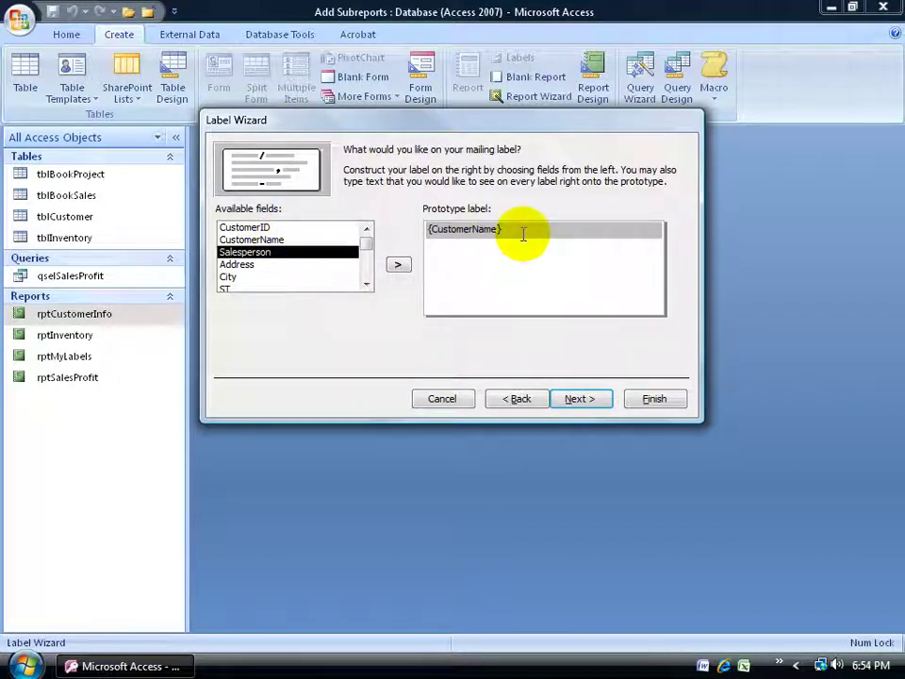
key("Return")
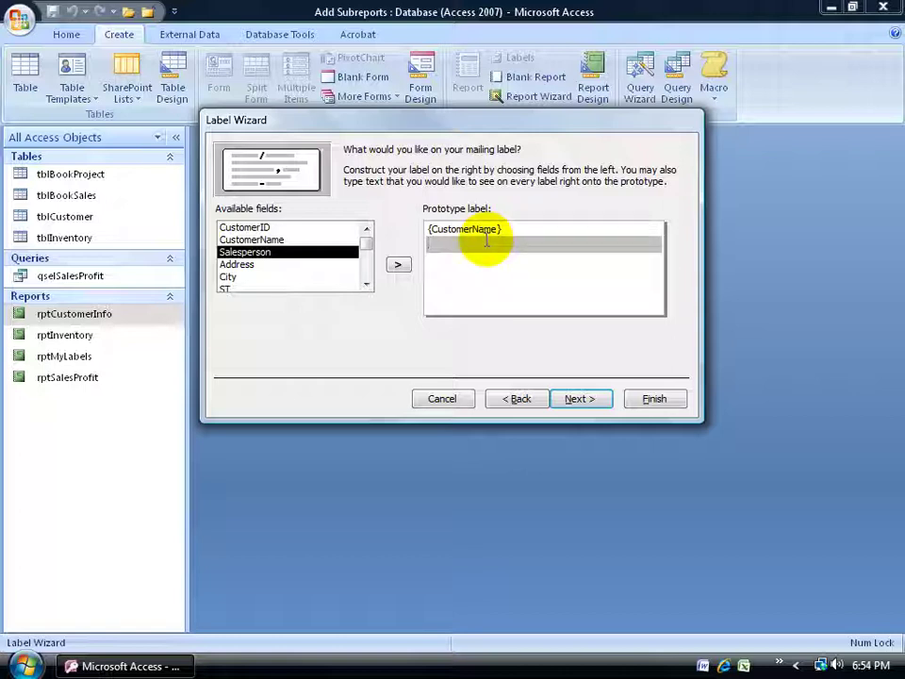
double_click(250, 267)
key("Return")
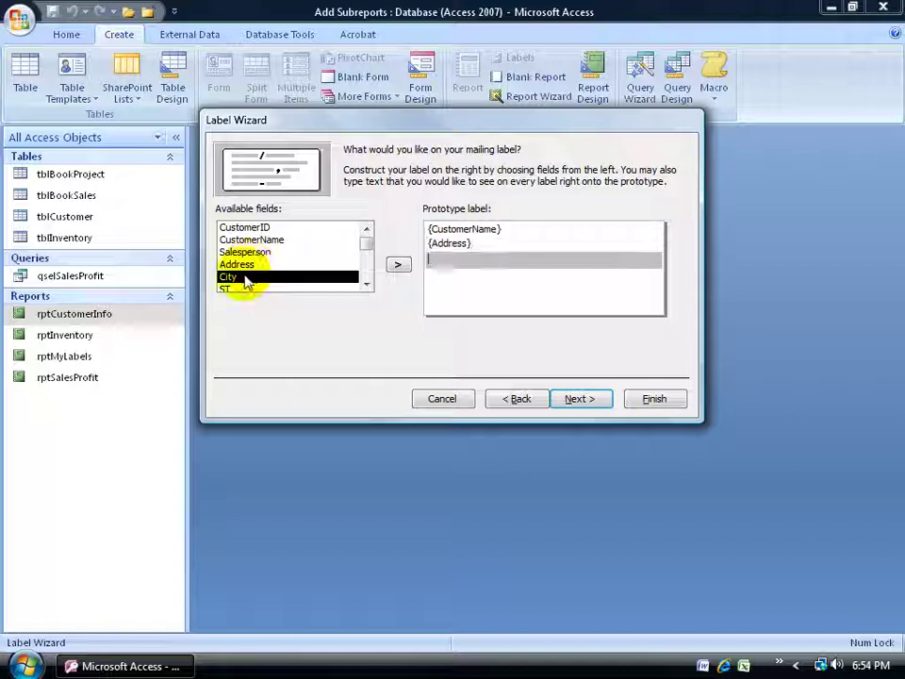
double_click(239, 279)
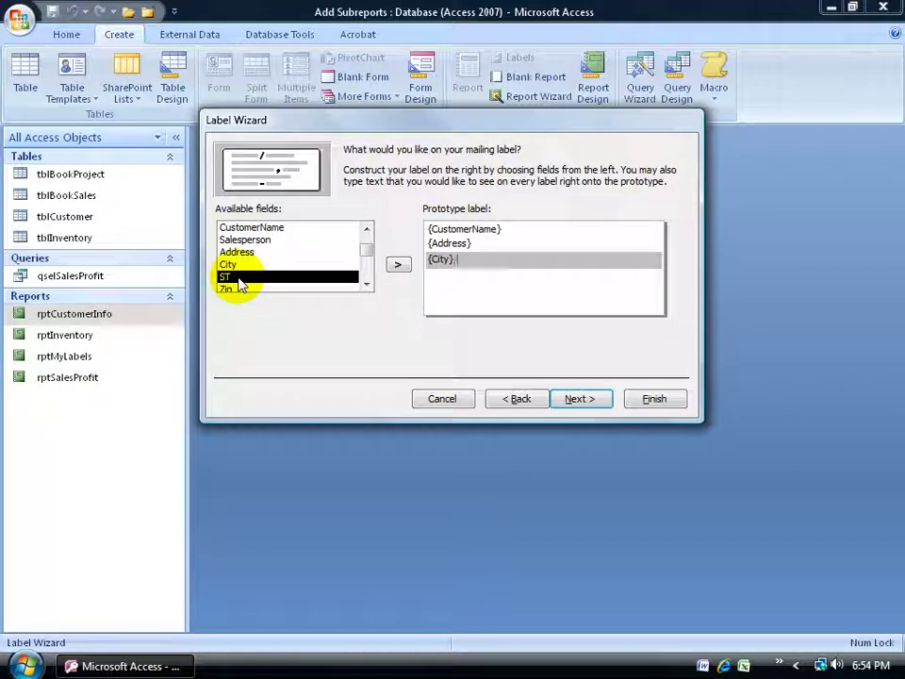
Step: Add {ST} and {Zip} after {City} on the third line, removing stray typed text
left_click(478, 273)
double_click(336, 279)
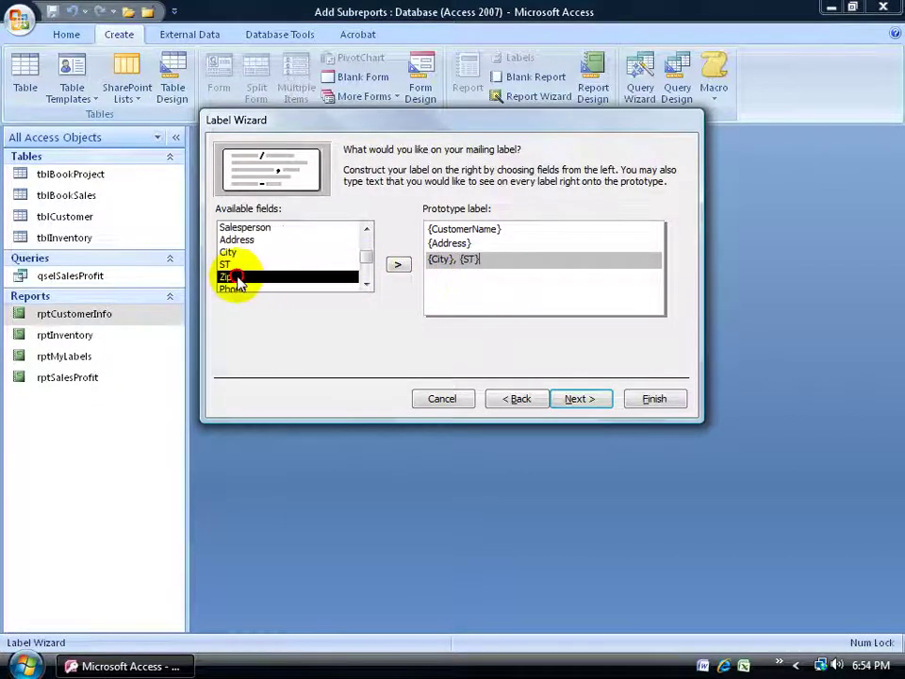
double_click(237, 278)
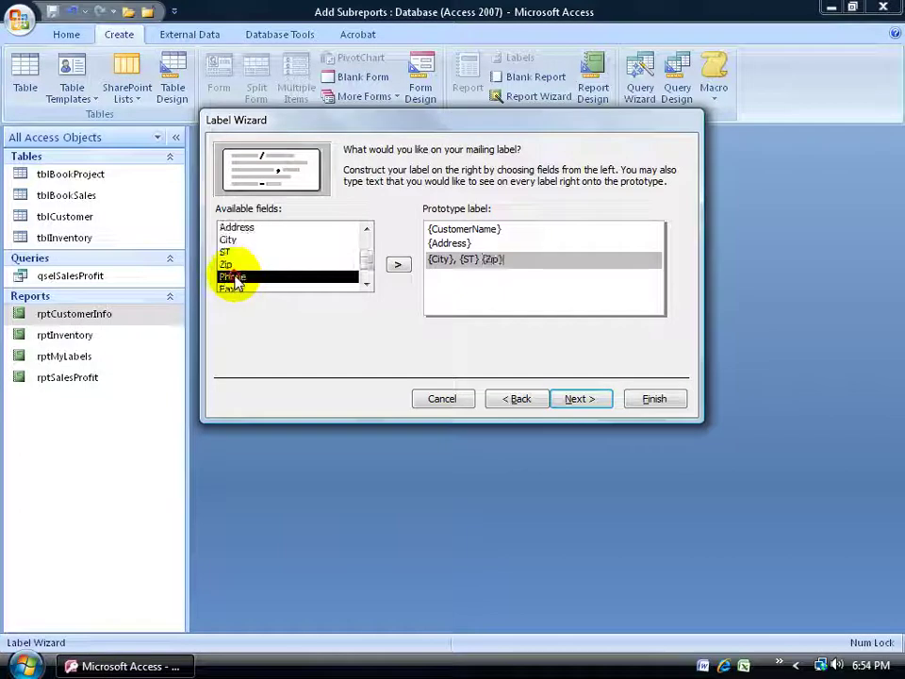
left_click_drag(526, 276, 451, 275)
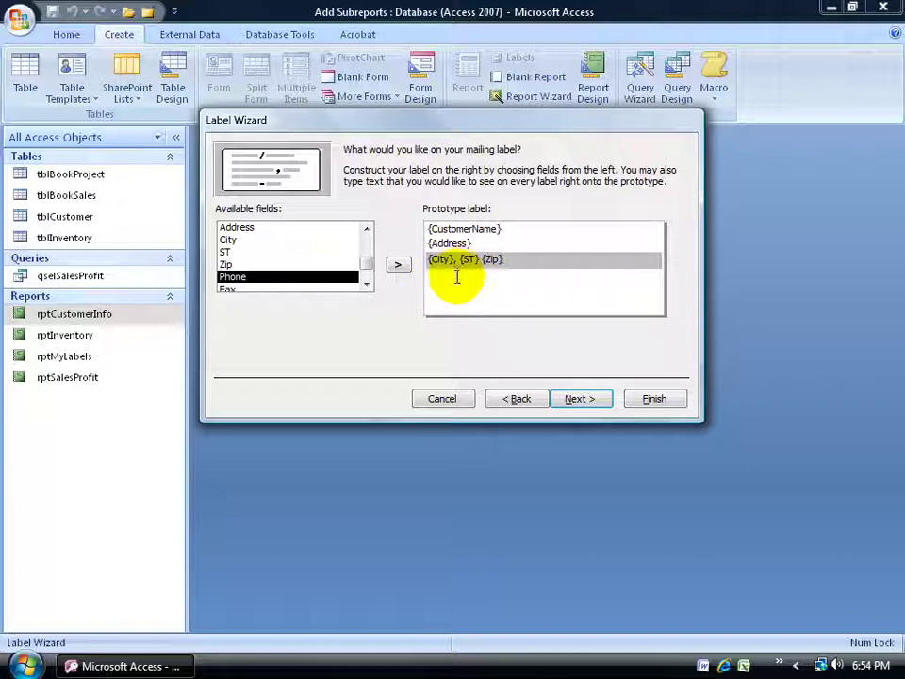
left_click(505, 279)
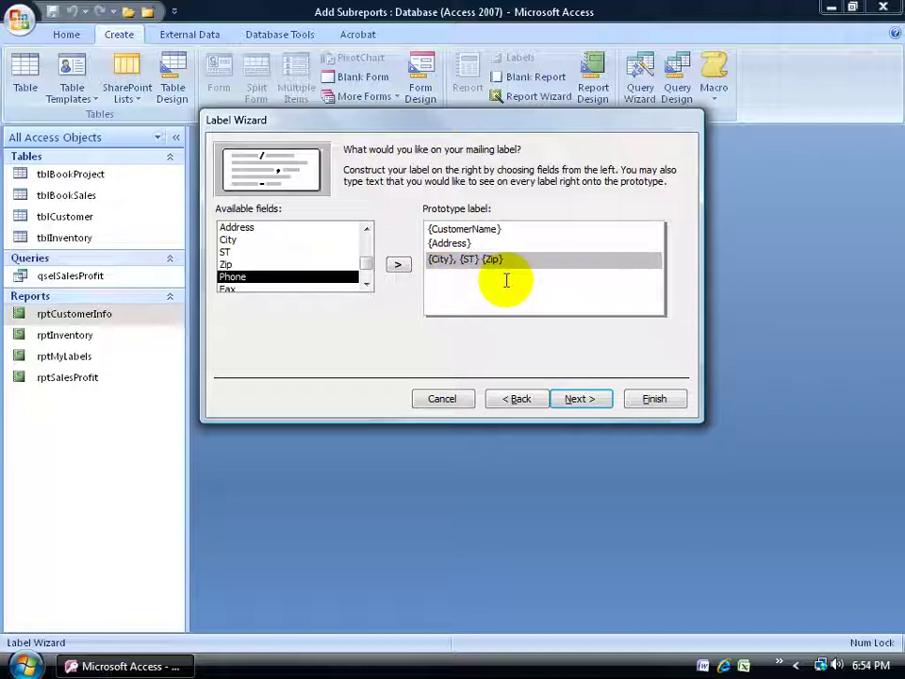
type("asdfghjk")
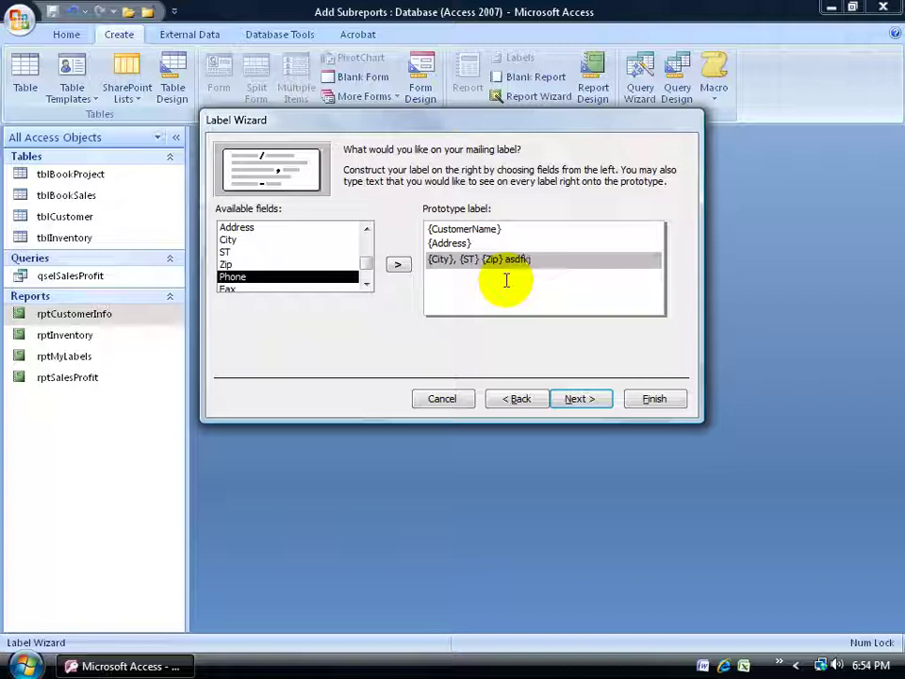
type("l")
key("BackSpace")
key("BackSpace")
key("BackSpace")
key("BackSpace")
key("BackSpace")
key("BackSpace")
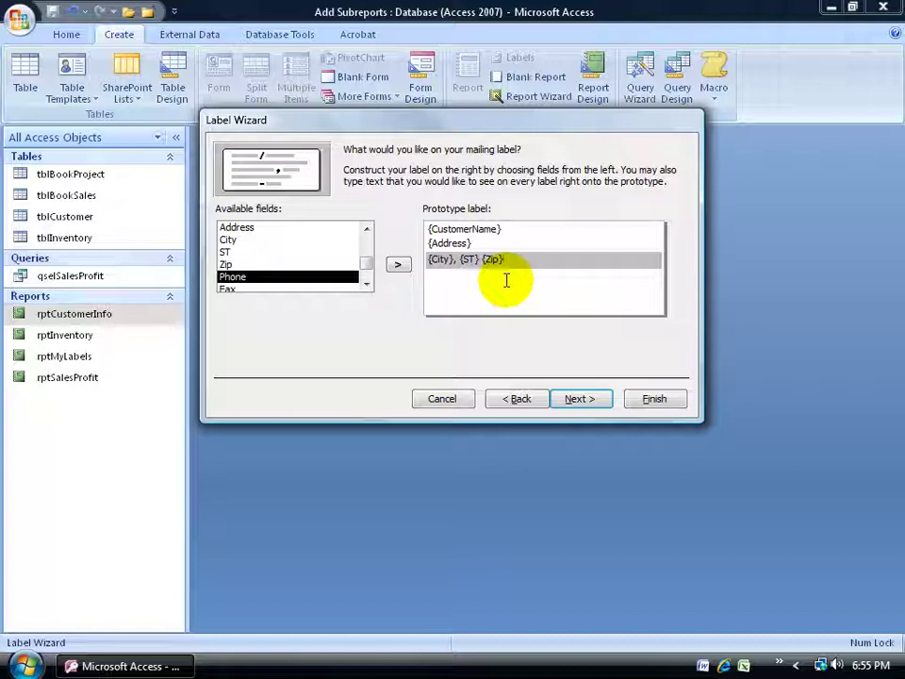
Step: Sort the labels by CustomerName and name the report rptMyLabels2
left_click(578, 397)
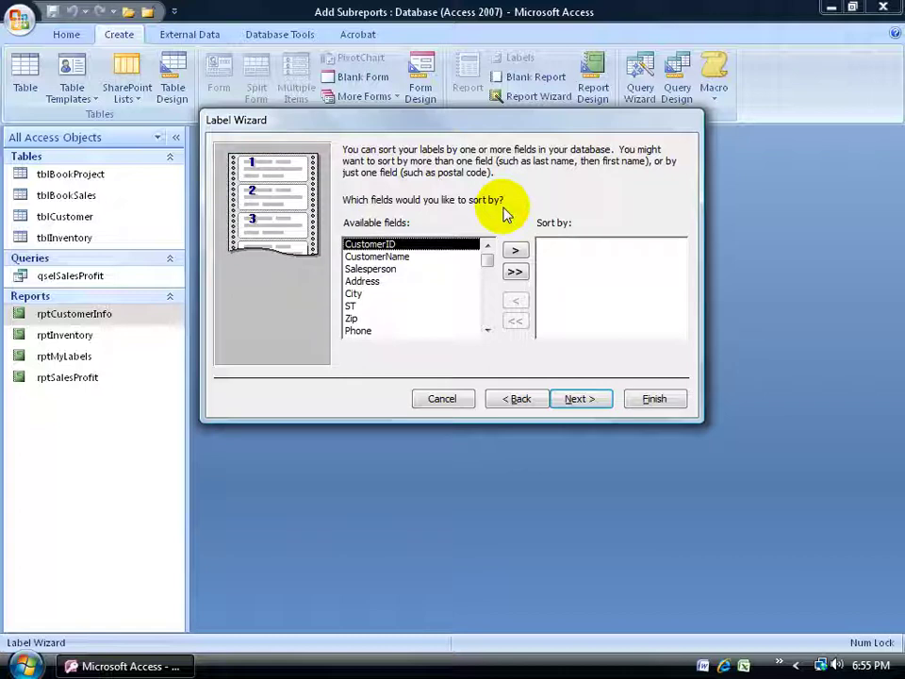
double_click(405, 258)
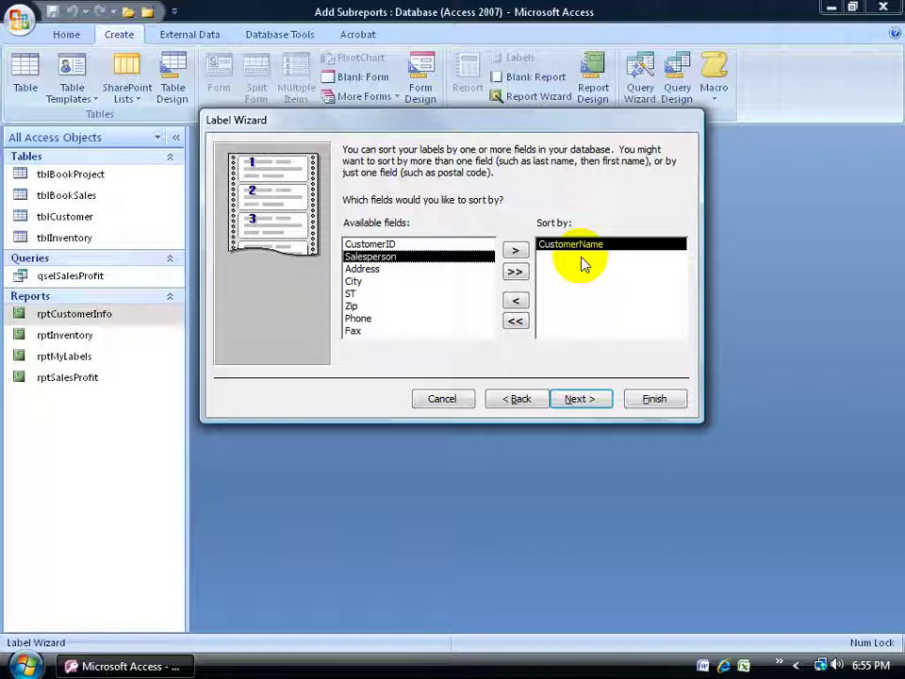
left_click(581, 398)
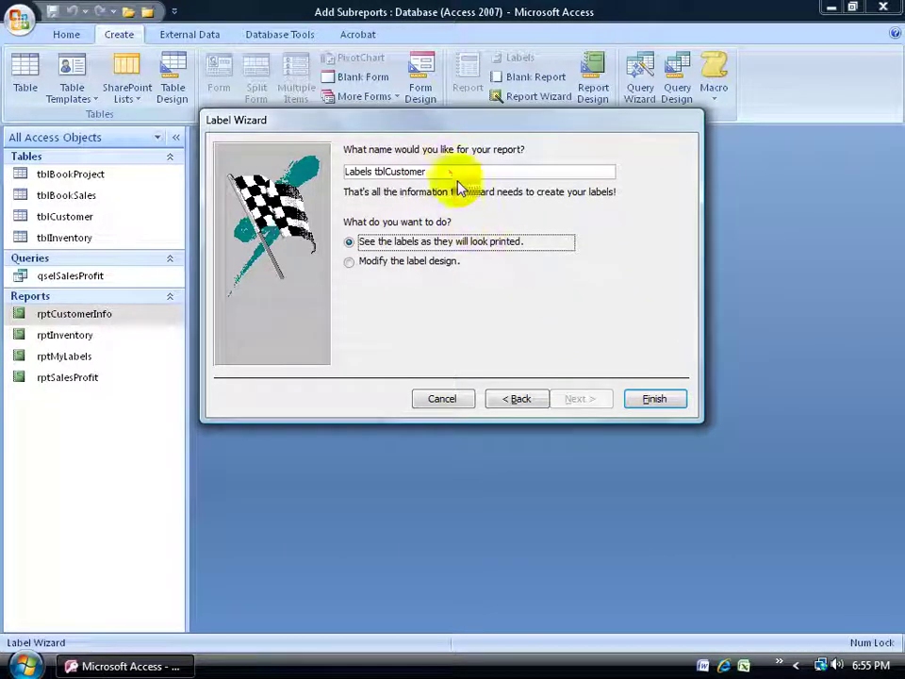
left_click_drag(426, 171, 331, 183)
type("rpt")
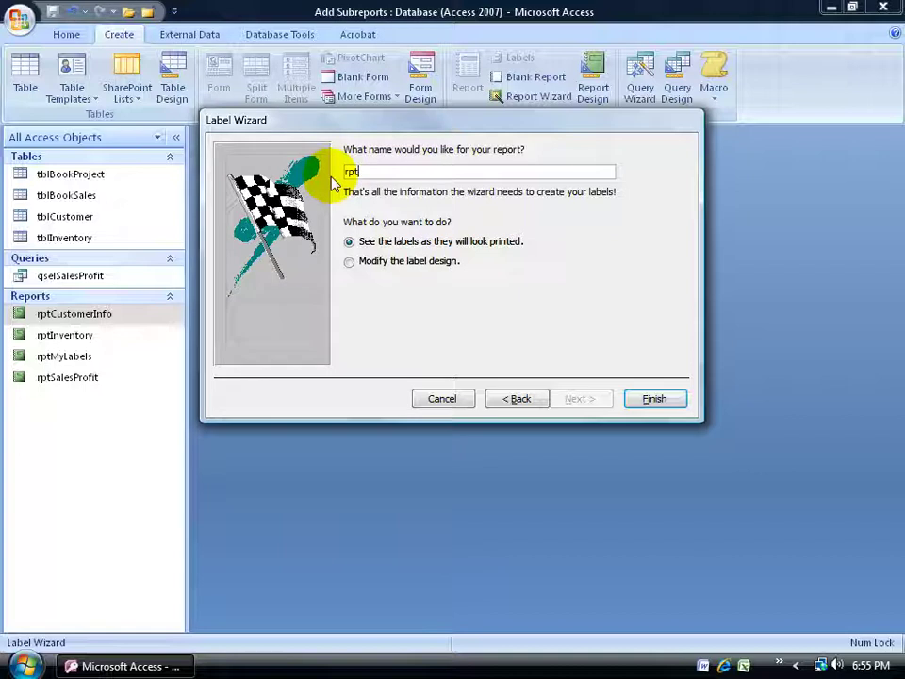
type("MyLabels2")
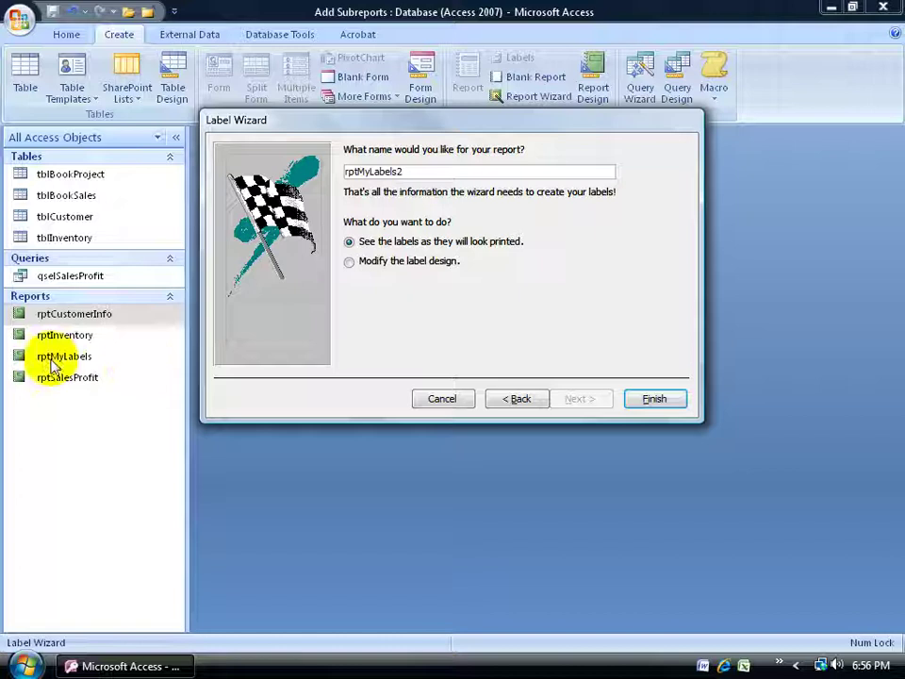
Step: Finish the wizard to generate rptMyLabels2, then call up the preview's view options
left_click(665, 400)
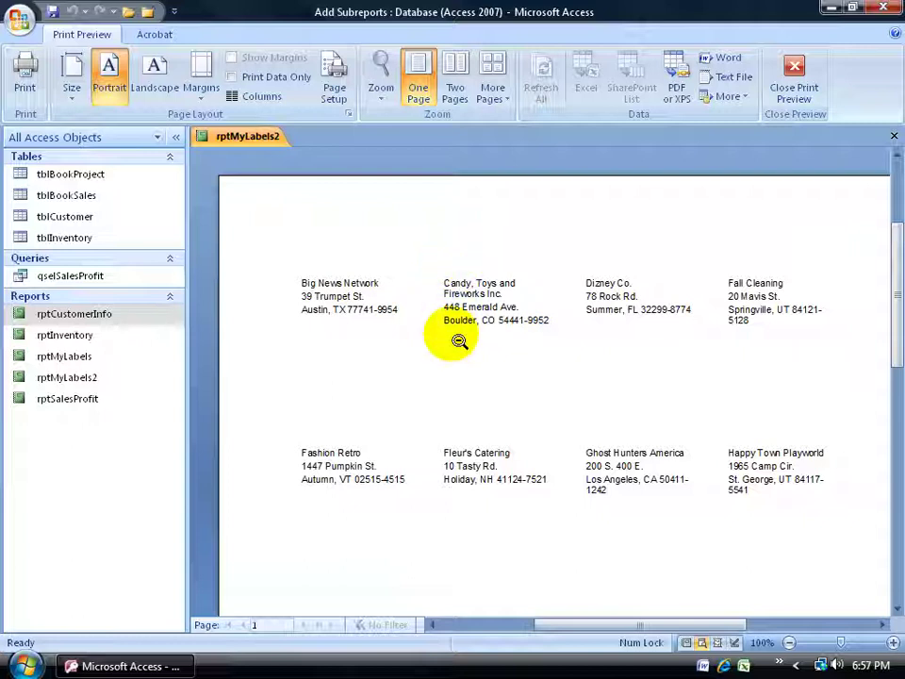
right_click(371, 225)
Step: In Design View, narrow the report width slightly and shorten the Detail section
left_click(386, 271)
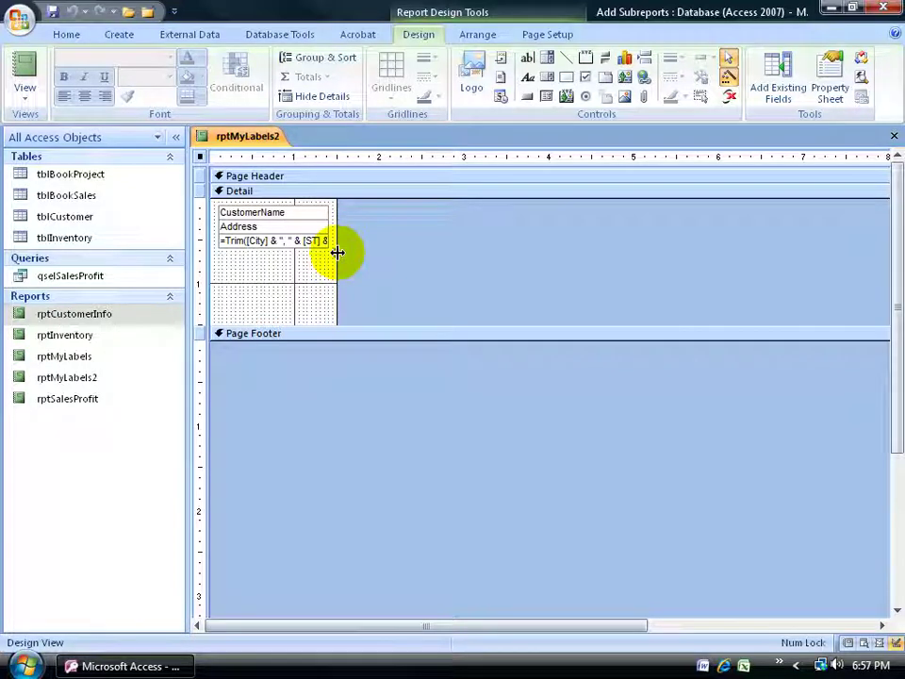
left_click_drag(337, 251, 333, 253)
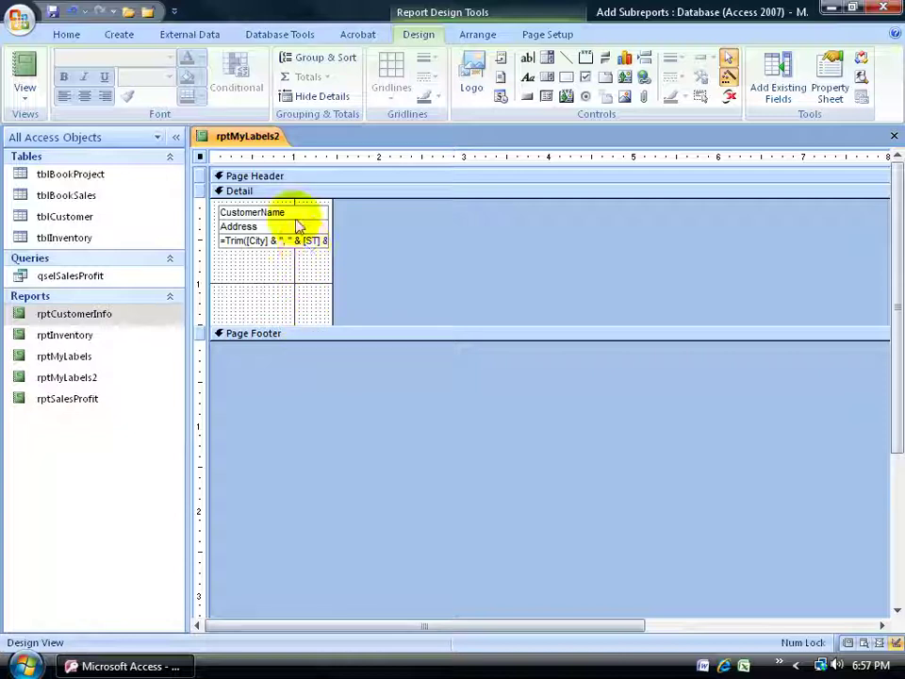
left_click(296, 325)
left_click_drag(296, 326, 296, 298)
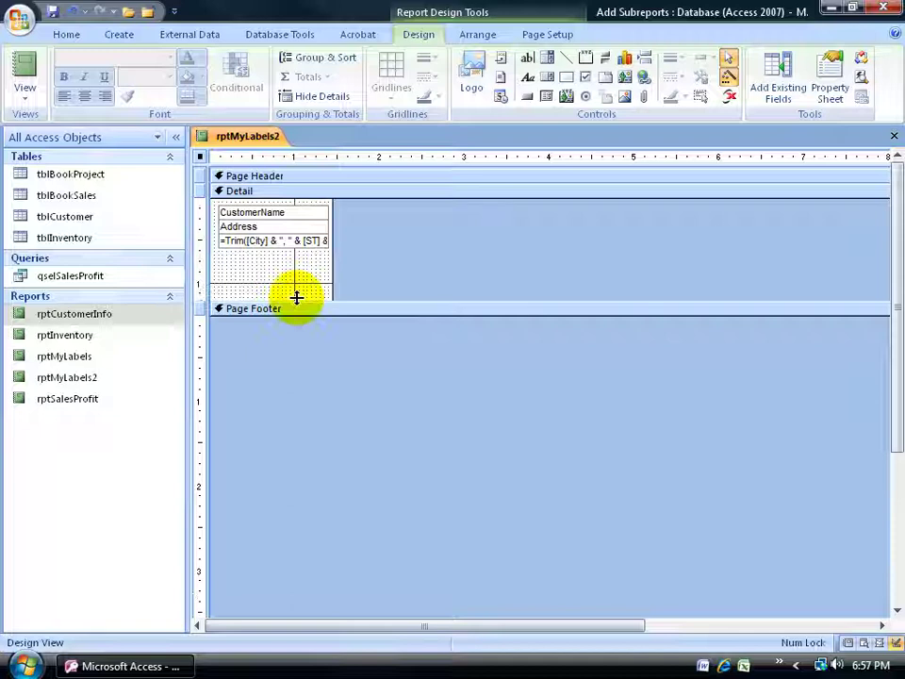
Step: Switch rptMyLabels2 to Print Preview from the View menu
left_click(25, 95)
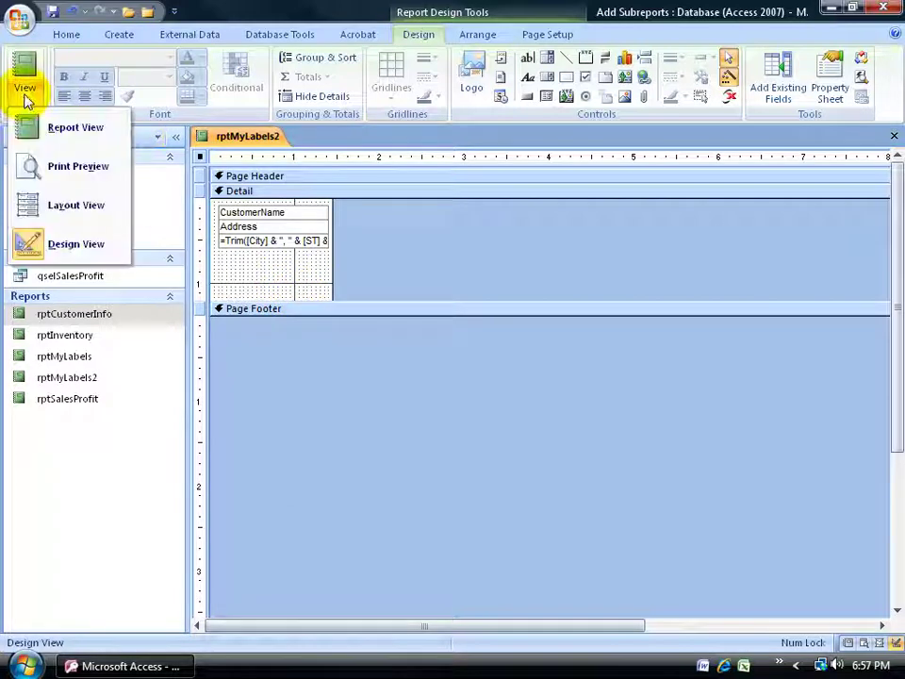
left_click(28, 166)
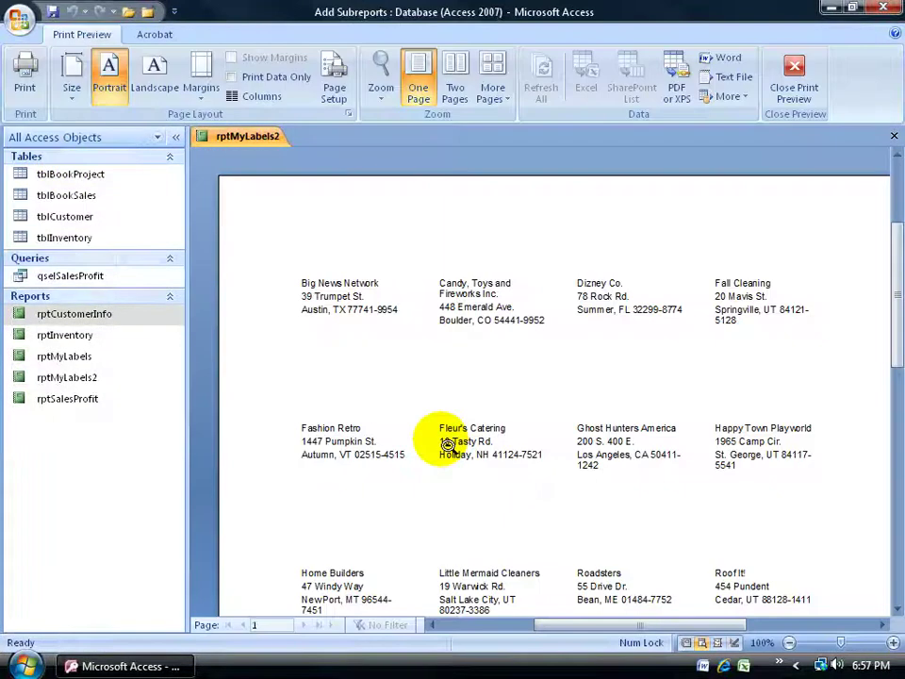